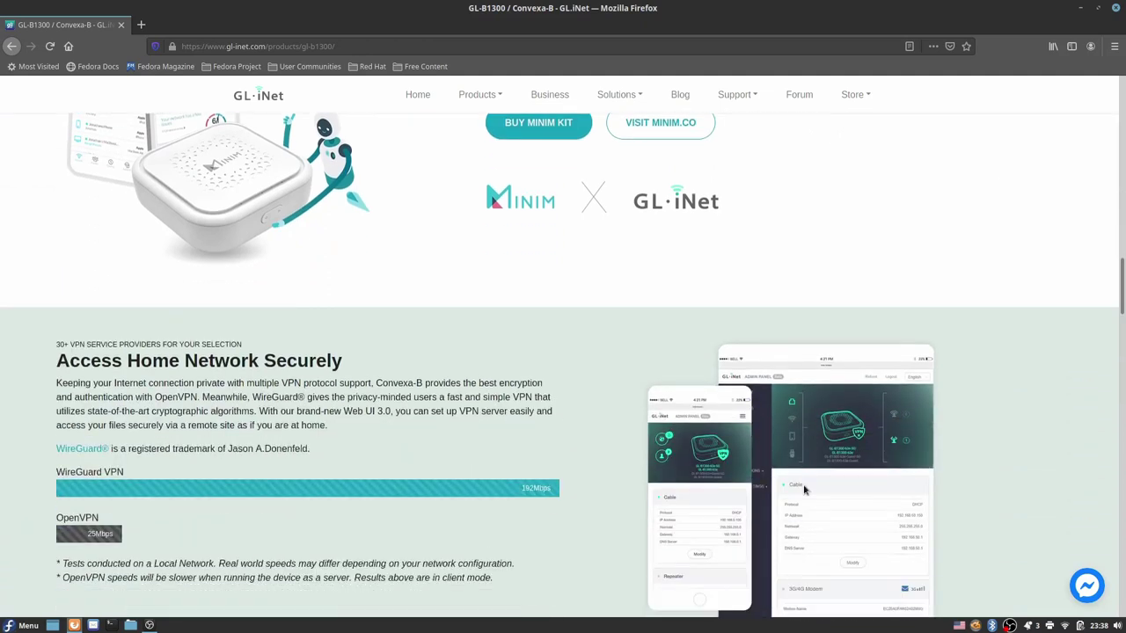
Read through the GL-B1300 product page, examining the VPN speeds, Wi-Fi features and the CPU entry in the specification table.
scroll(447, 469, "down", 1)
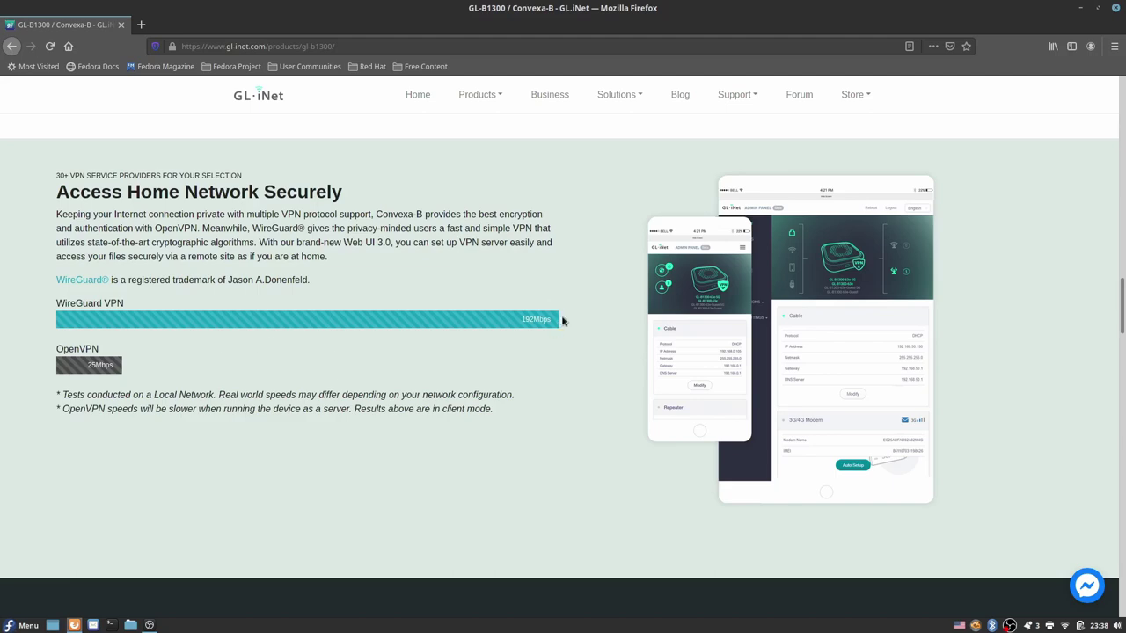
scroll(519, 400, "down", 7)
scroll(518, 398, "down", 6)
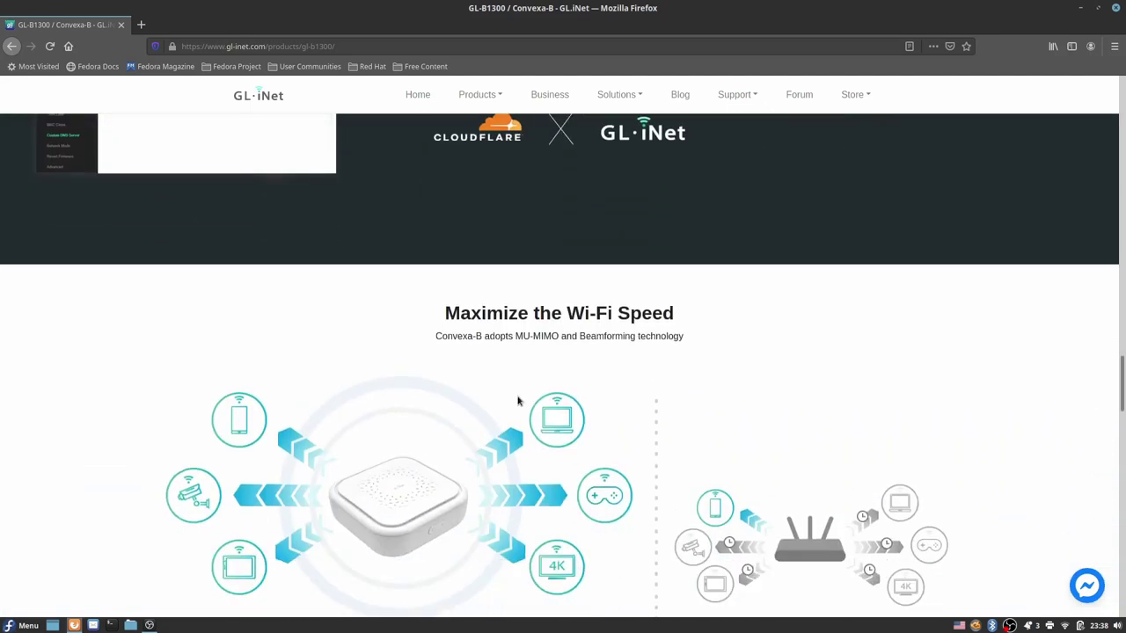
scroll(519, 401, "down", 8)
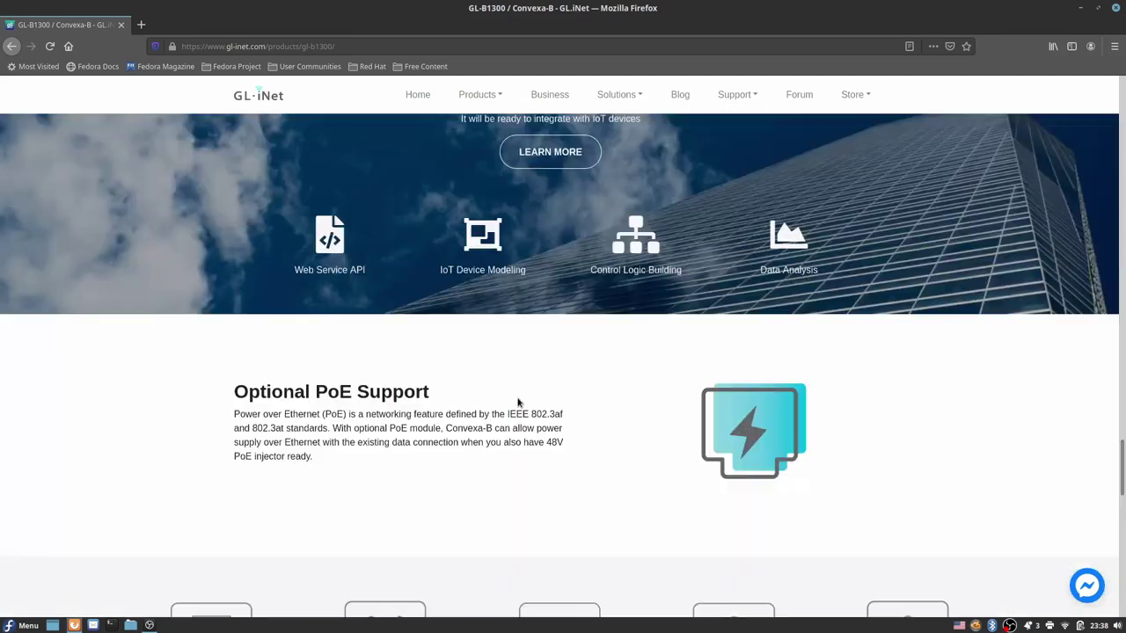
scroll(517, 397, "down", 2)
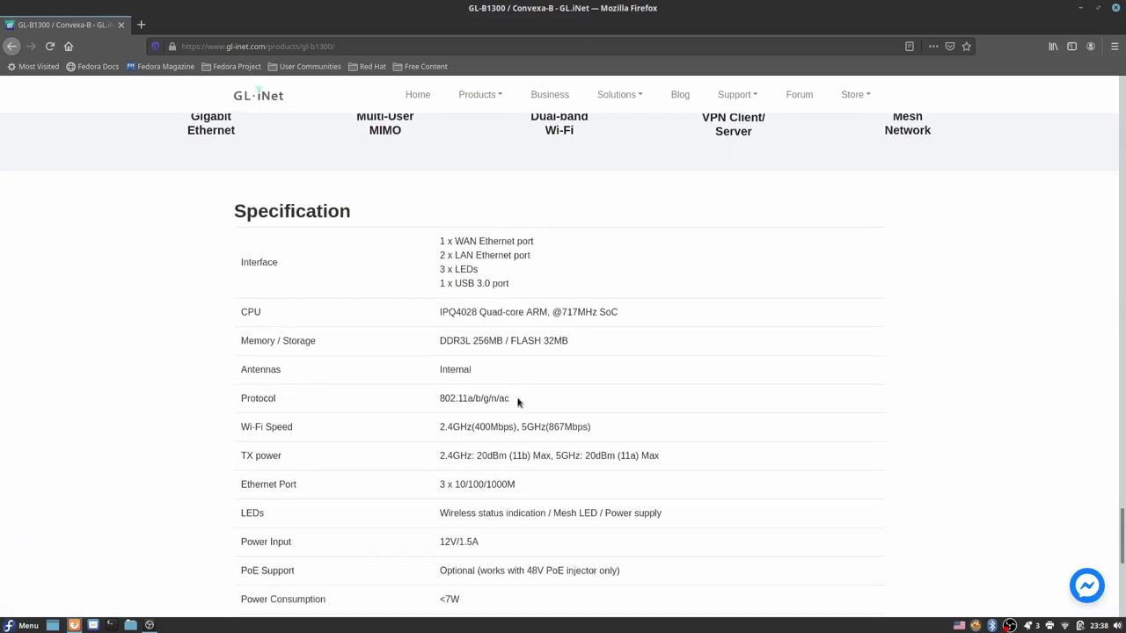
double_click(465, 313)
left_click(626, 321, "shift")
left_click(673, 312)
scroll(495, 457, "down", 5)
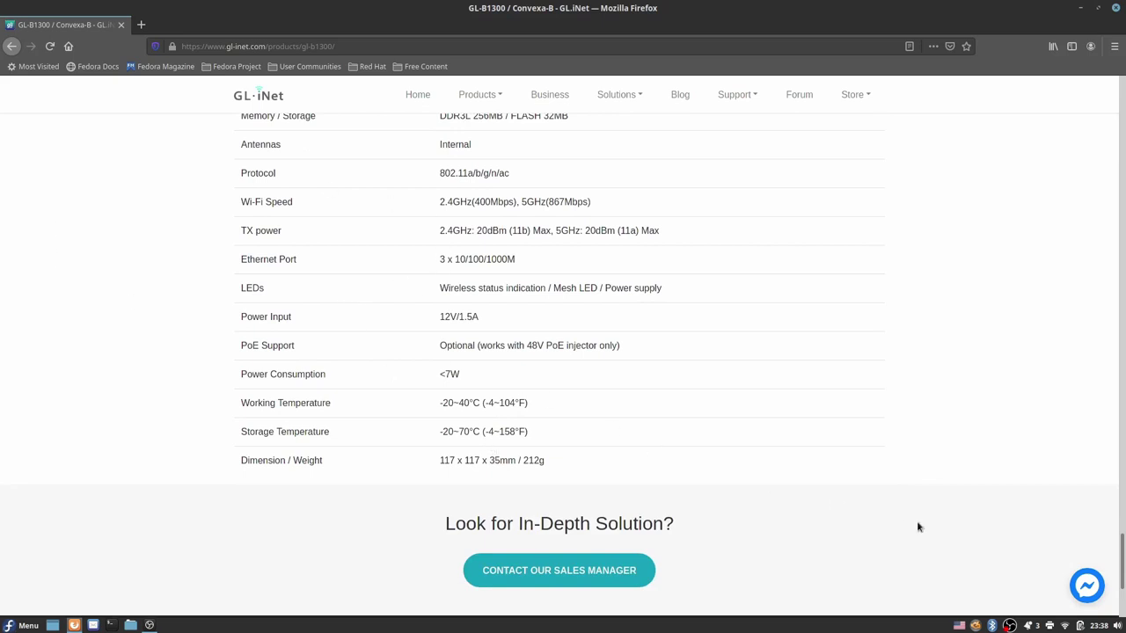
Connect the computer to the GL-B1300-05f wireless network, entering the Wi-Fi password.
left_click(1064, 625)
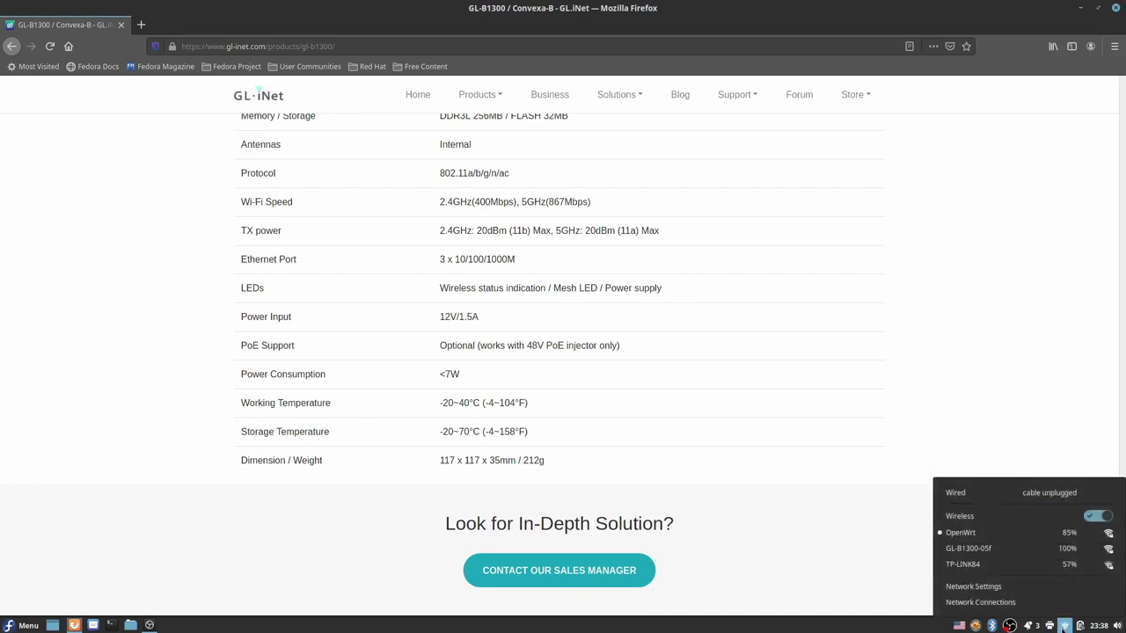
left_click(985, 549)
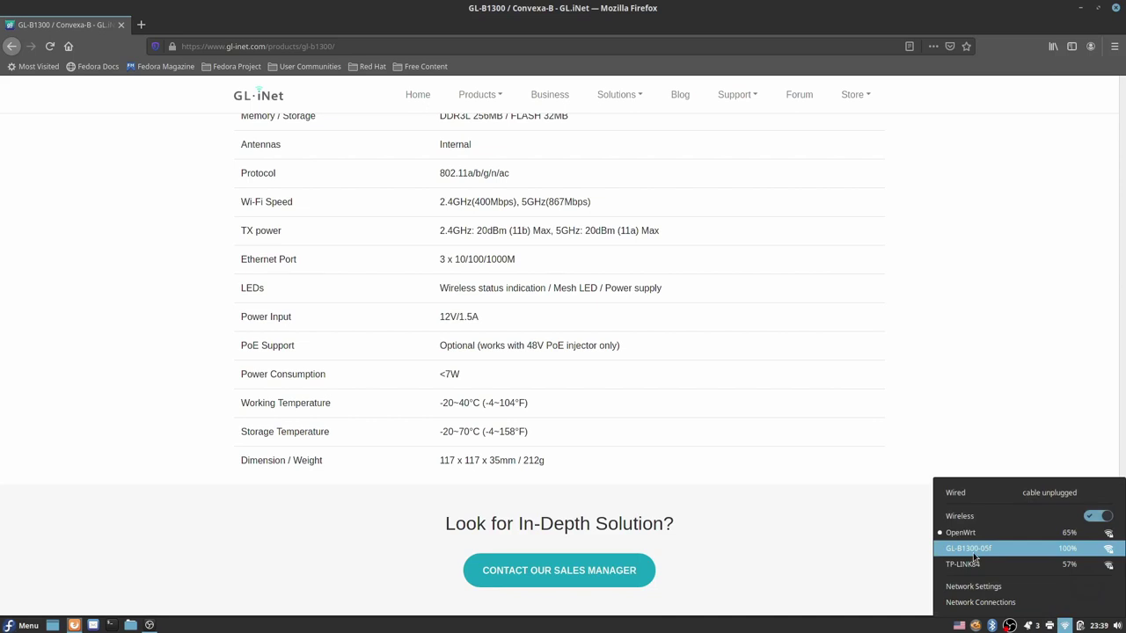
left_click(973, 550)
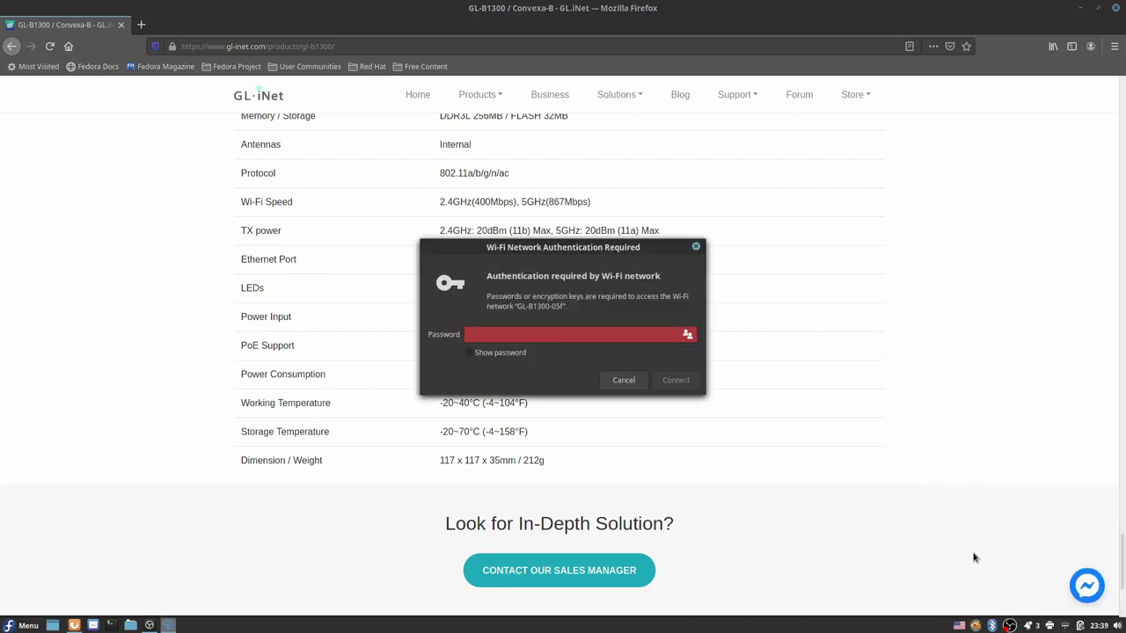
left_click(585, 334)
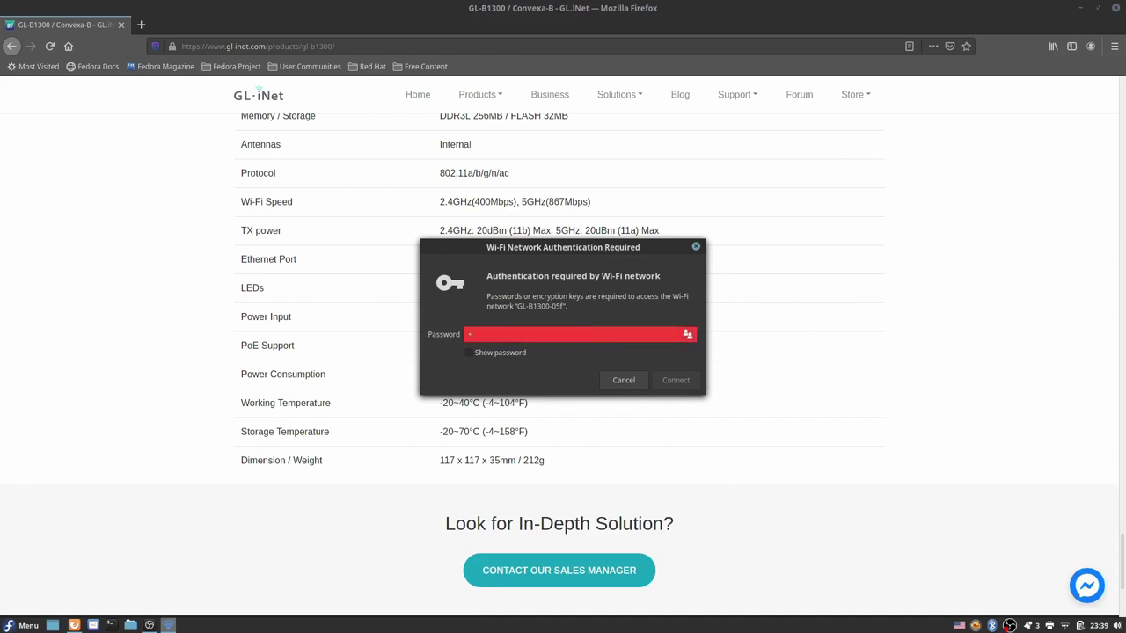
type("••••••••")
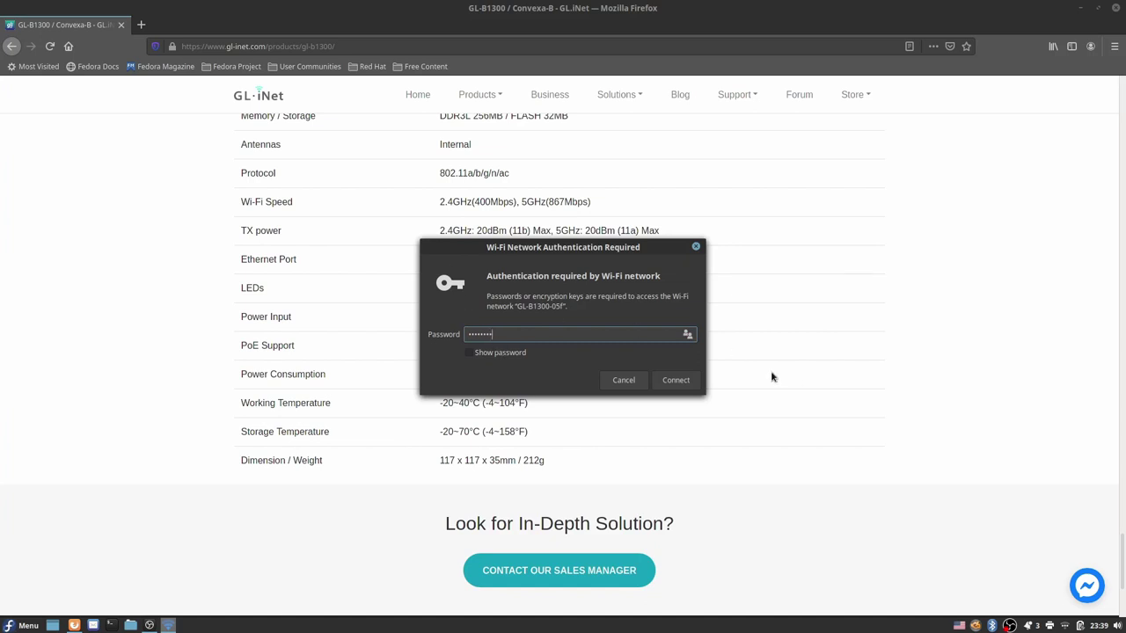
left_click(668, 380)
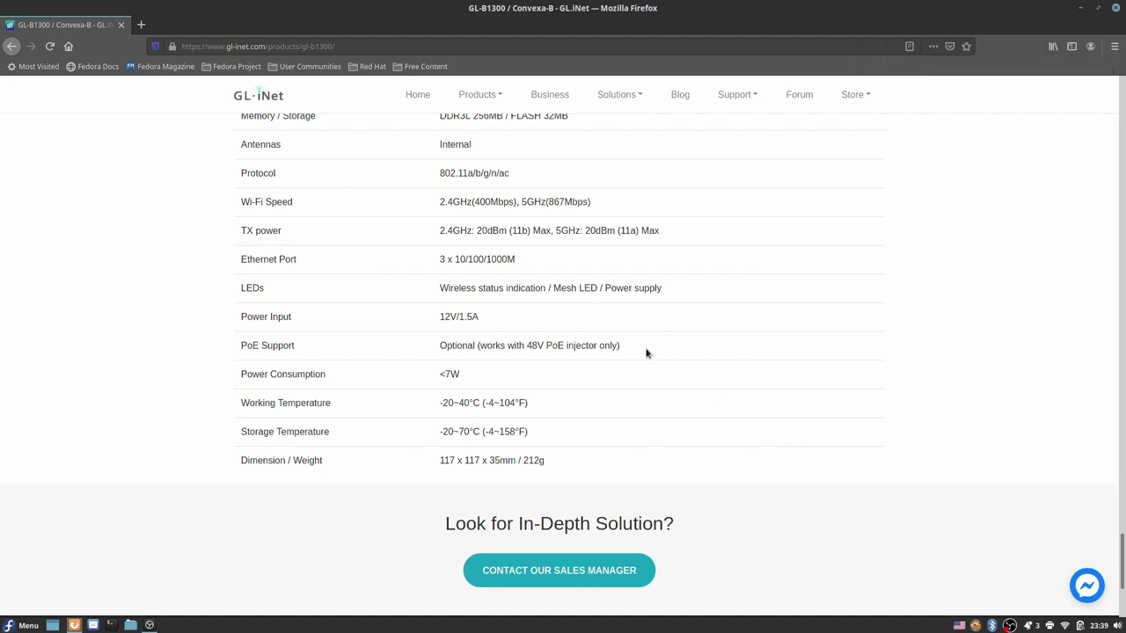
Open the router's admin panel at 192.168.8.1 in a new browser tab.
key("ctrl+t")
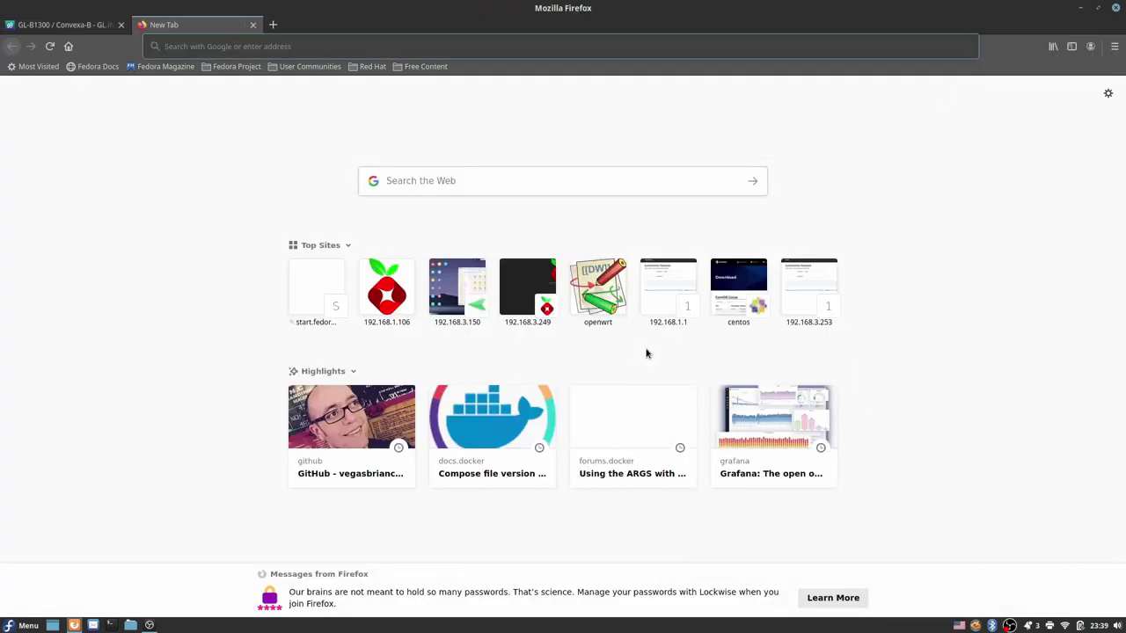
type("192.")
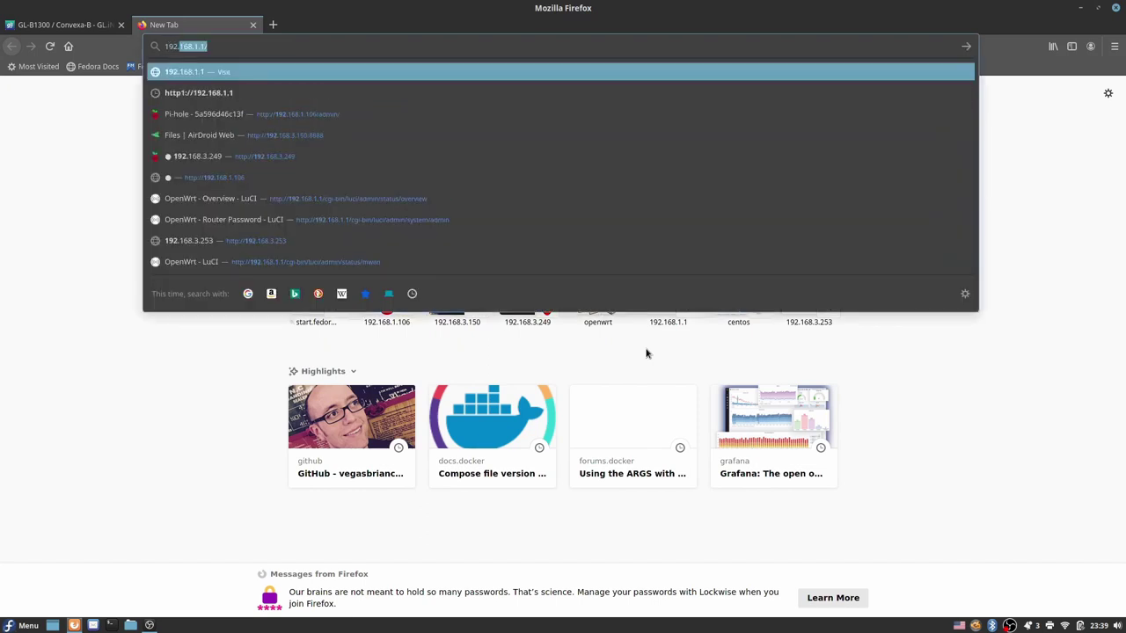
type("168.8.1")
key("Return")
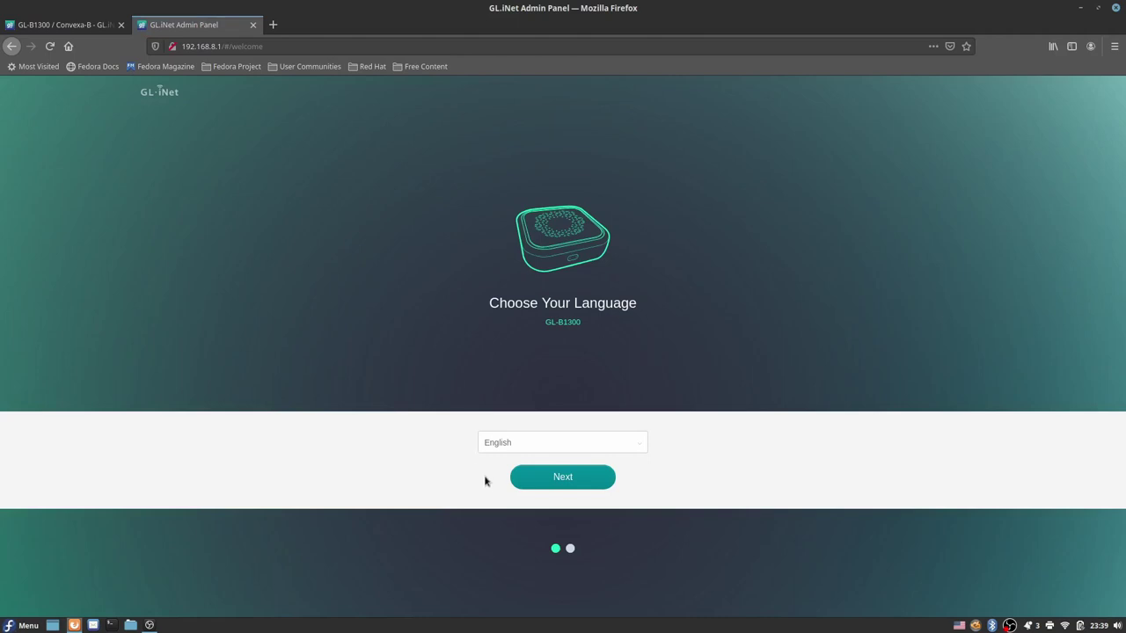
Keep English as the admin panel language, then enter, confirm and submit a new admin password.
left_click(562, 478)
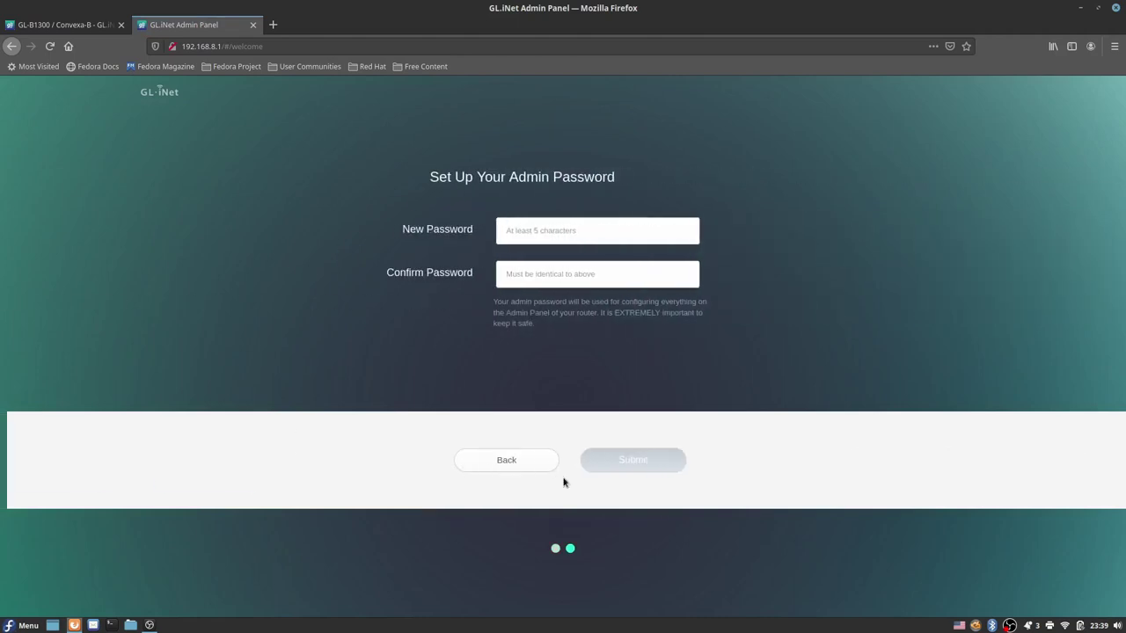
left_click(548, 238)
type("a")
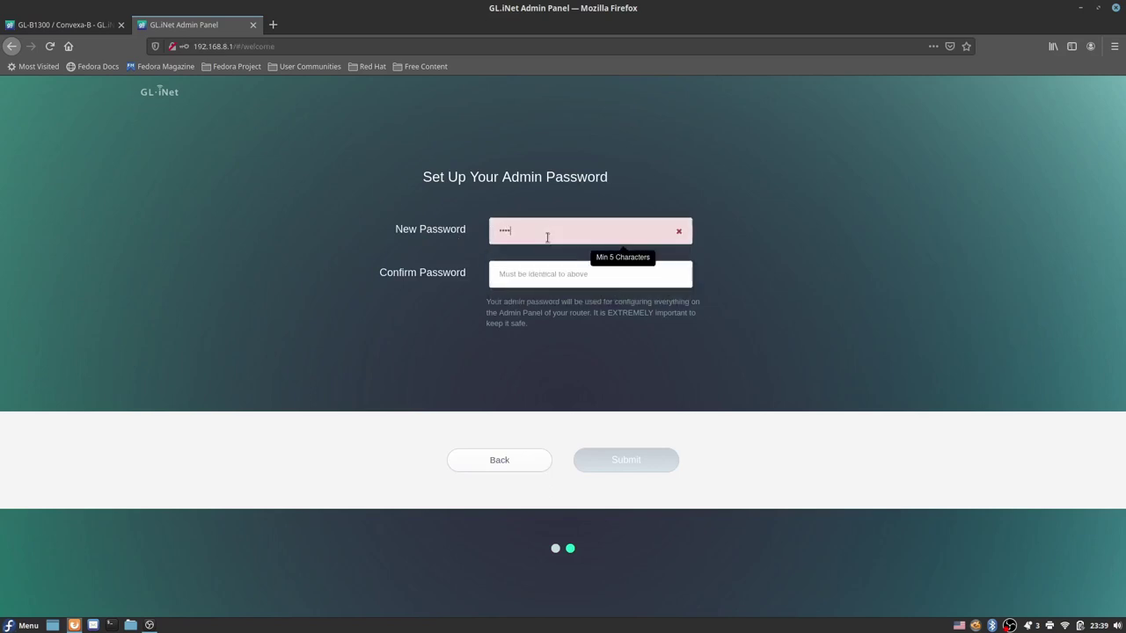
key("BackSpace")
type("•••••••••••")
key("Tab")
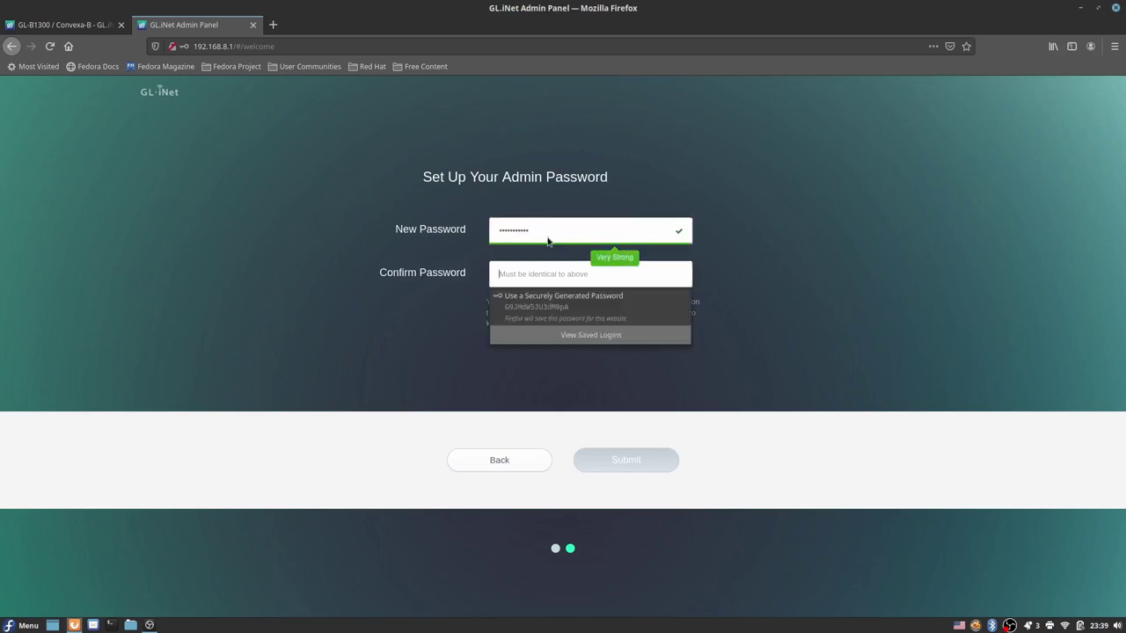
type("•••••••")
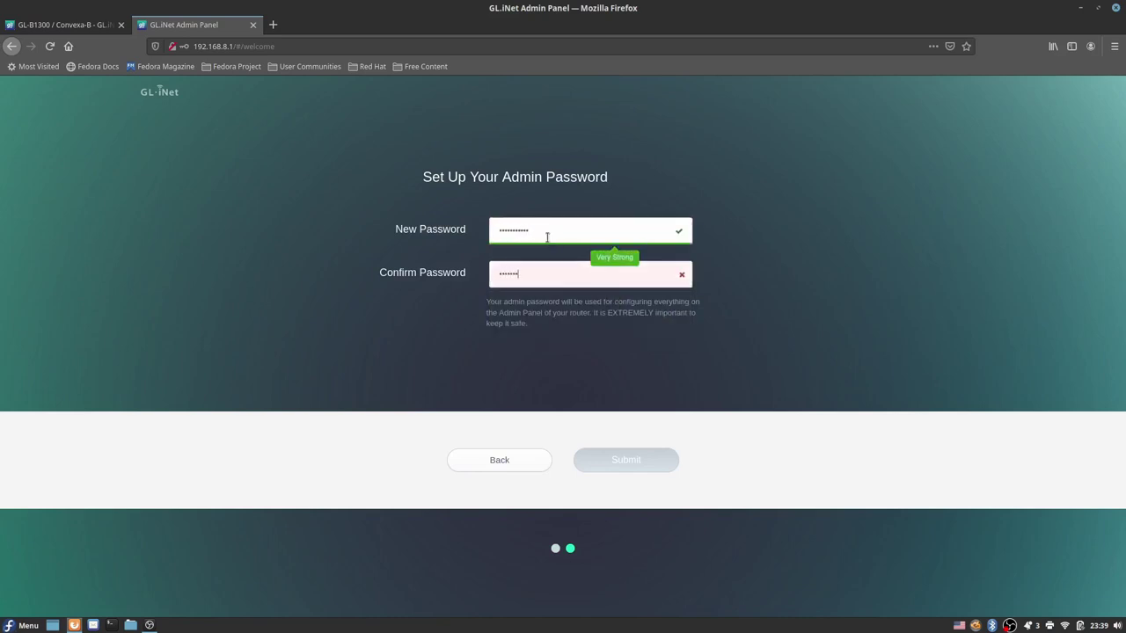
type("••••")
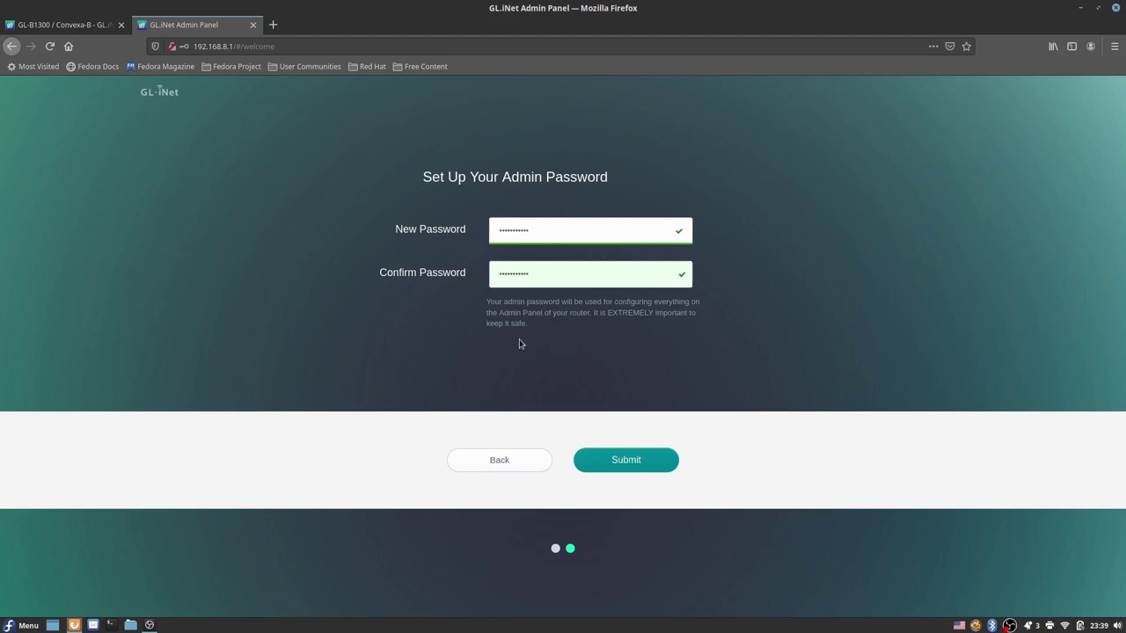
left_click(615, 456)
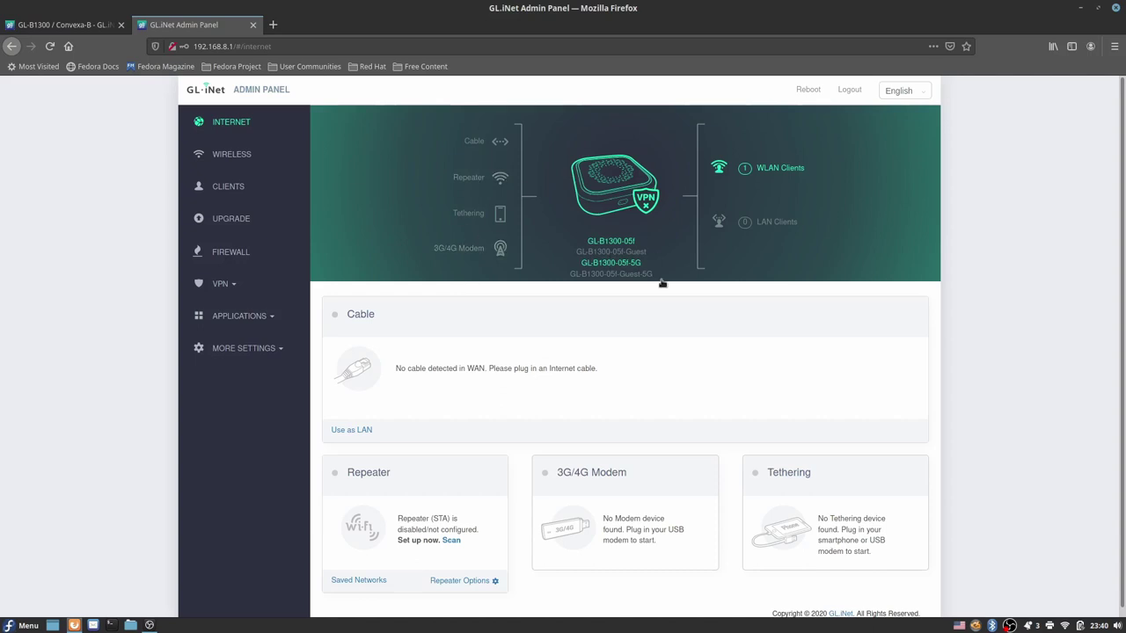
Review the router's Internet connection options and its wireless settings, including the 2.4G guest and 5G networks.
scroll(485, 426, "down", 1)
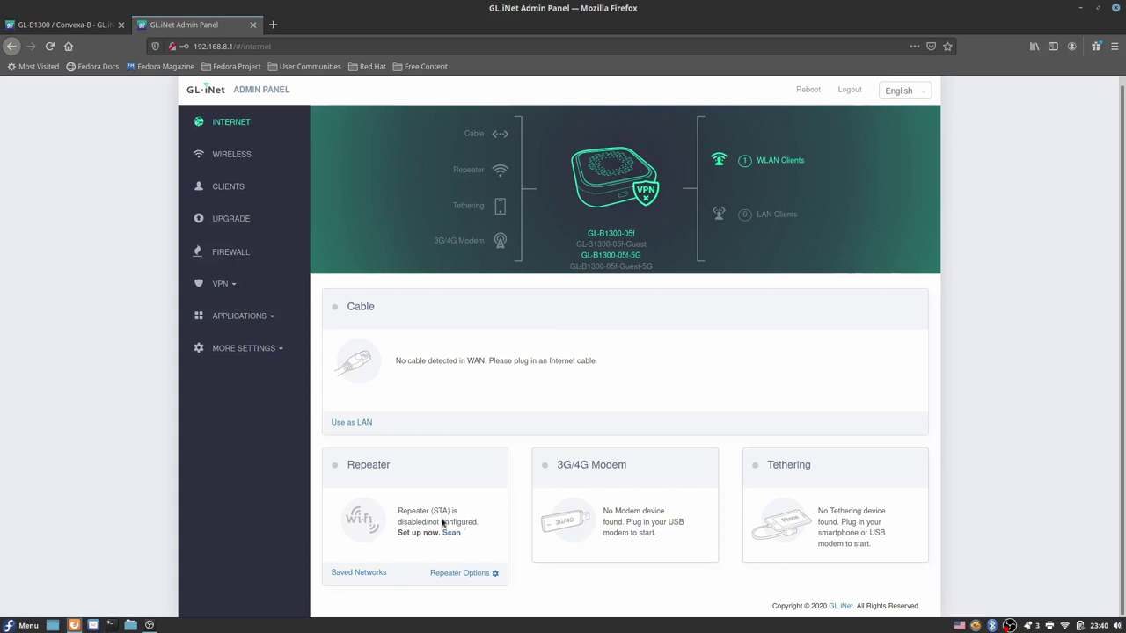
scroll(329, 432, "up", 1)
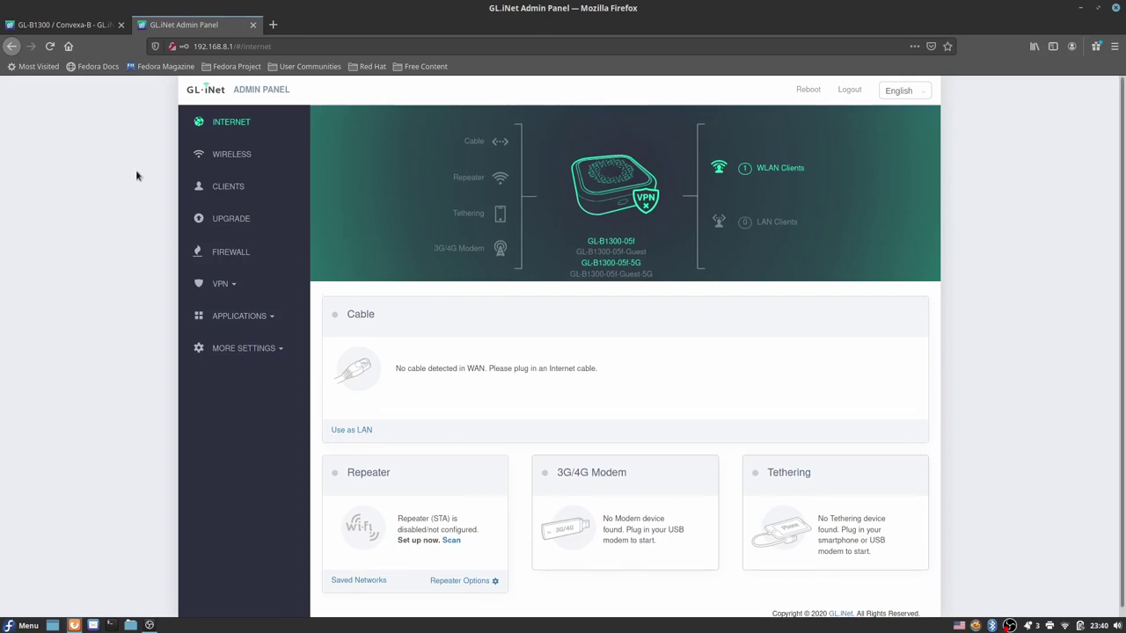
left_click(235, 154)
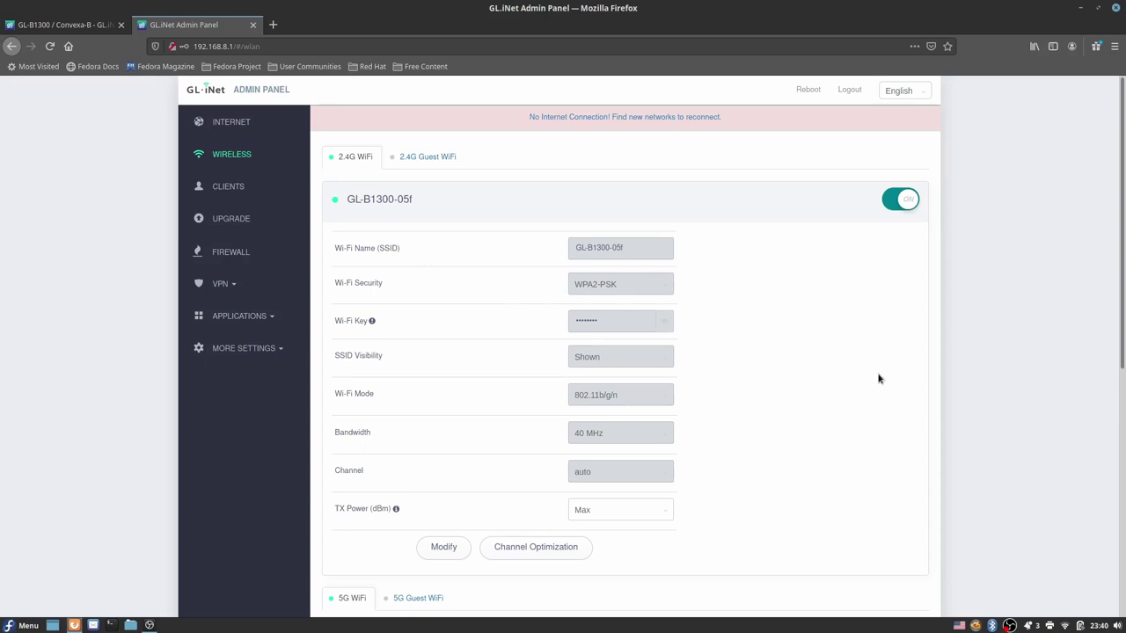
left_click(425, 167)
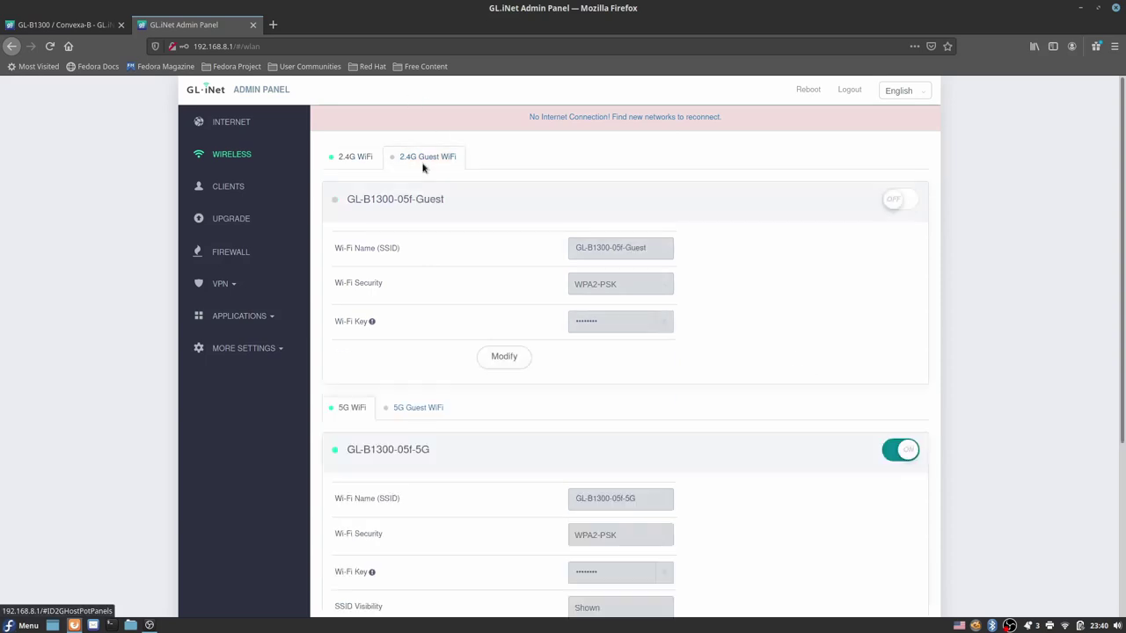
scroll(430, 170, "down", 5)
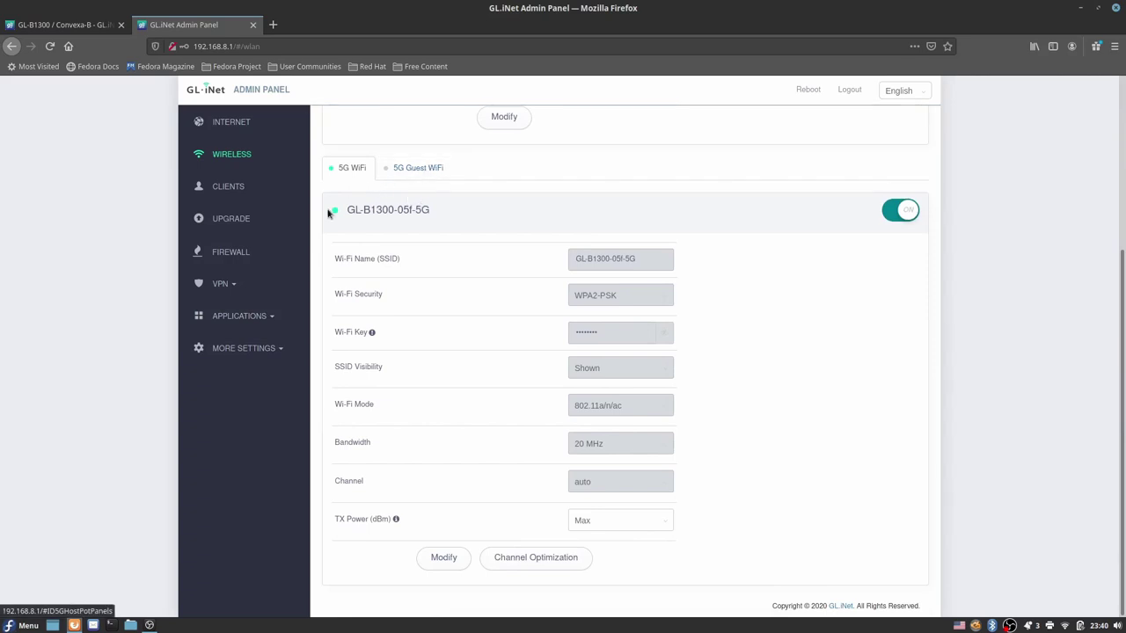
View the list of connected clients, dismissing the browser's offer to save the password.
left_click(202, 186)
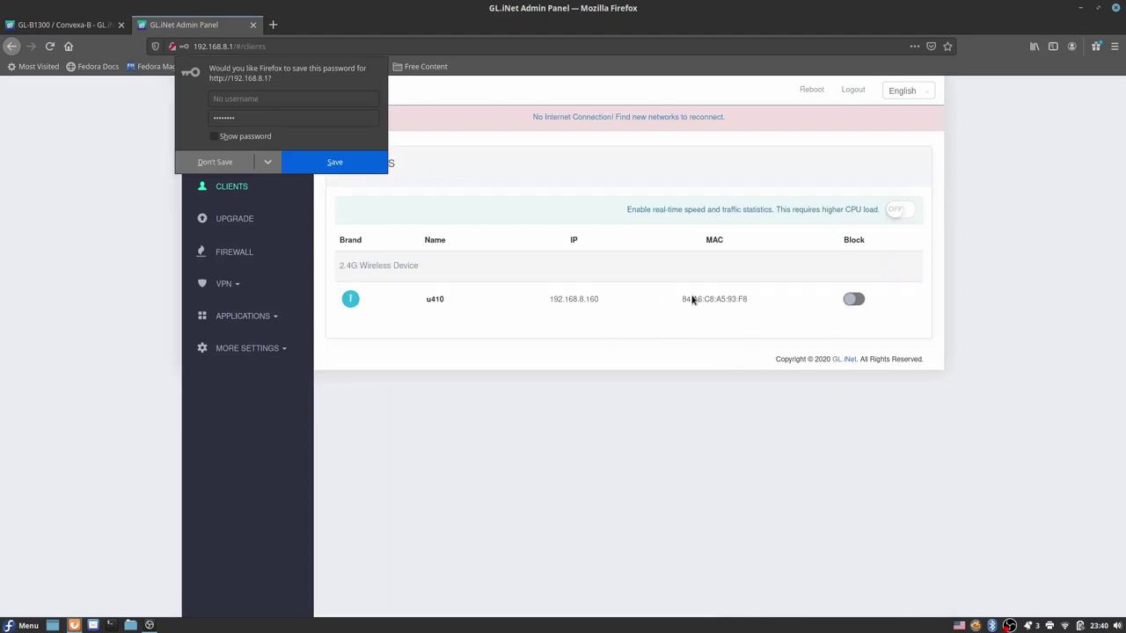
left_click(616, 299)
mouse_move(365, 301)
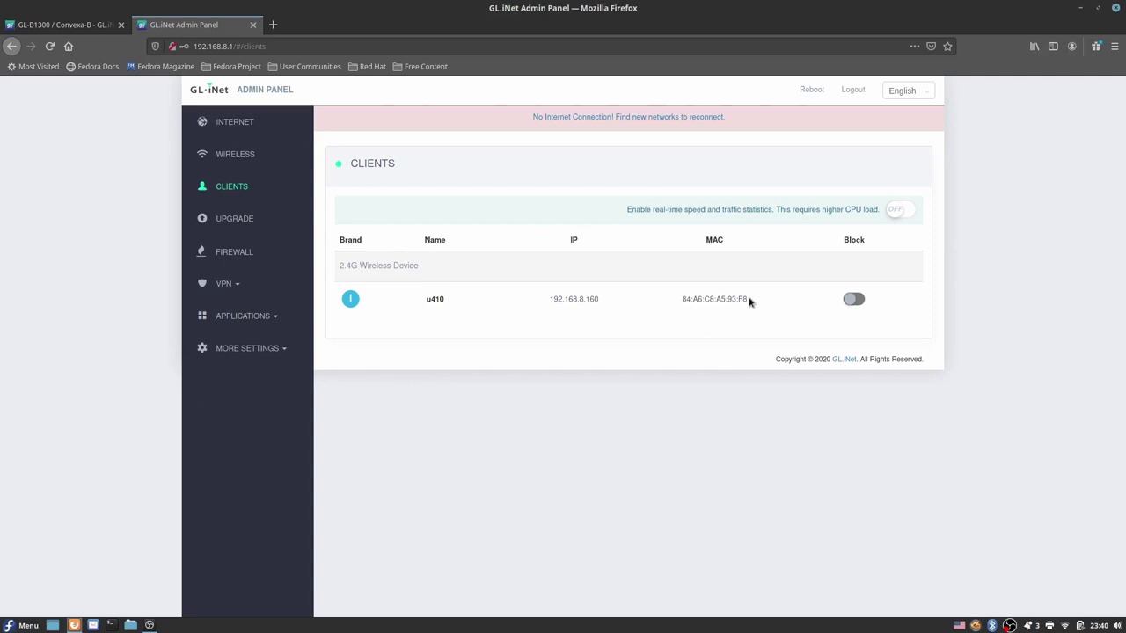
left_click(852, 300)
Examine the firewall's port forwarding page and the VPN section's Internet Kill Switch and Tor settings.
left_click(248, 256)
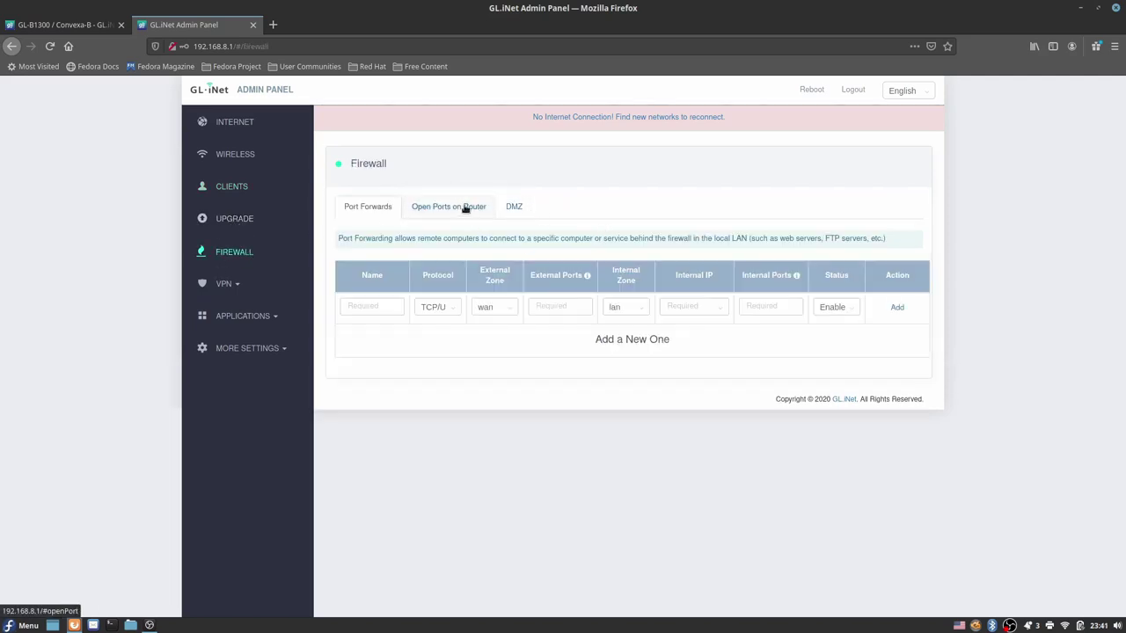
left_click(227, 284)
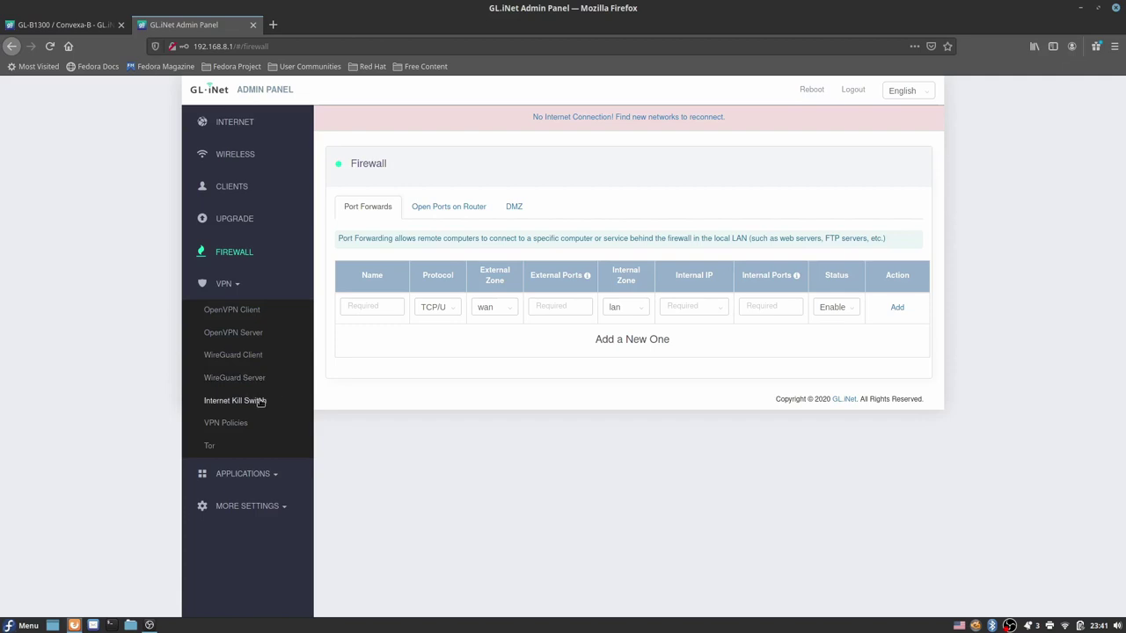
left_click(247, 404)
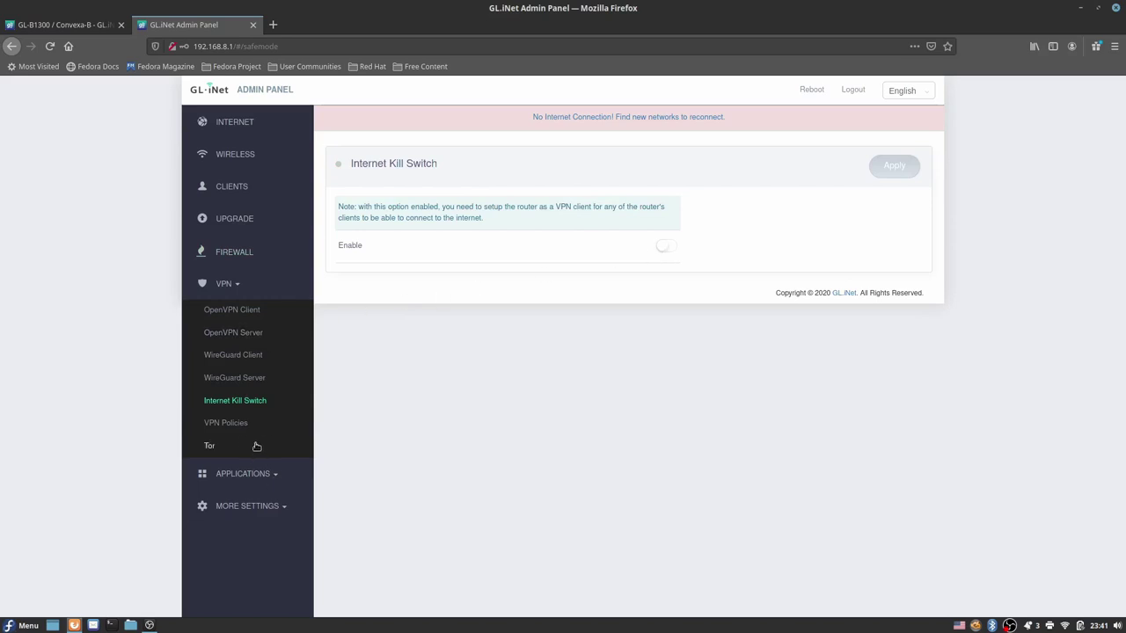
left_click(221, 448)
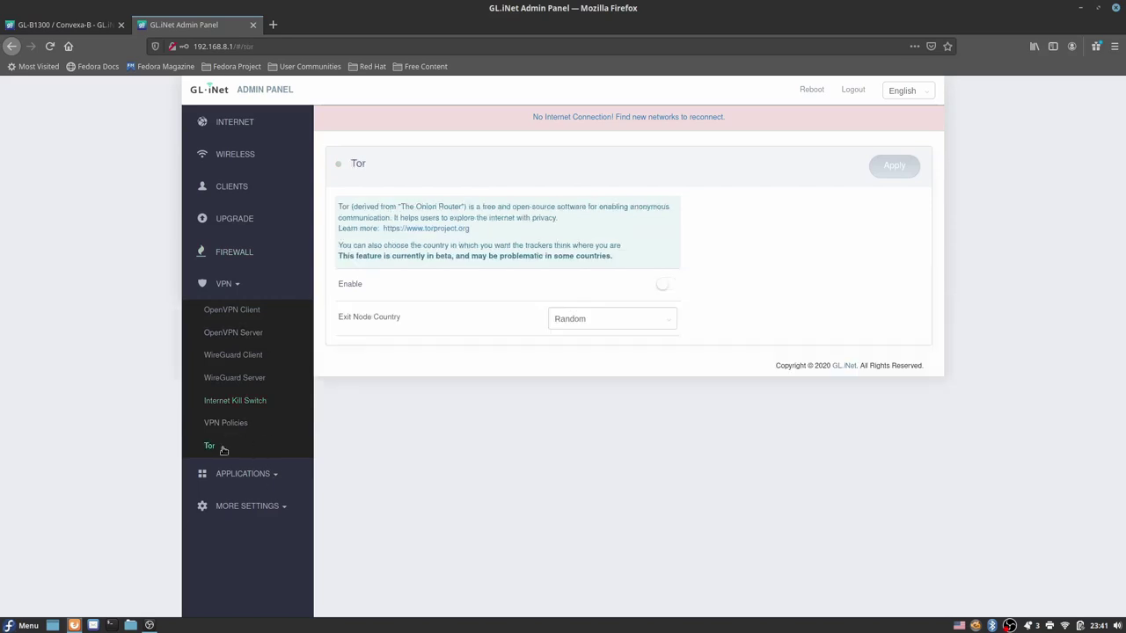
Look through the Plug-ins, Remote Access and Captive Portal pages of the router's applications.
left_click(270, 476)
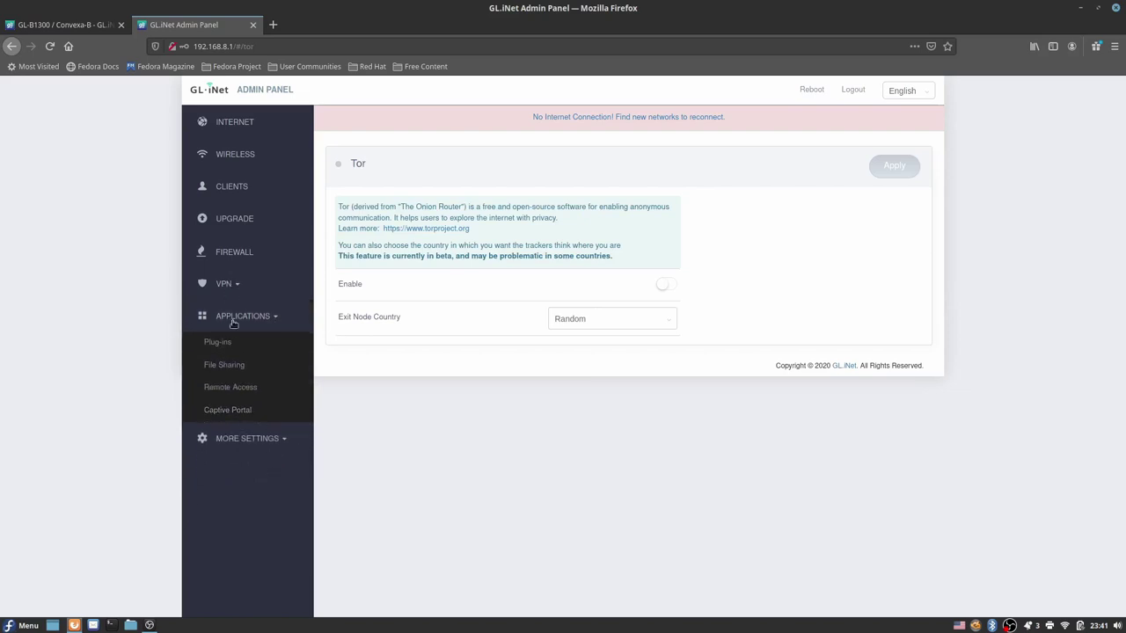
left_click(219, 343)
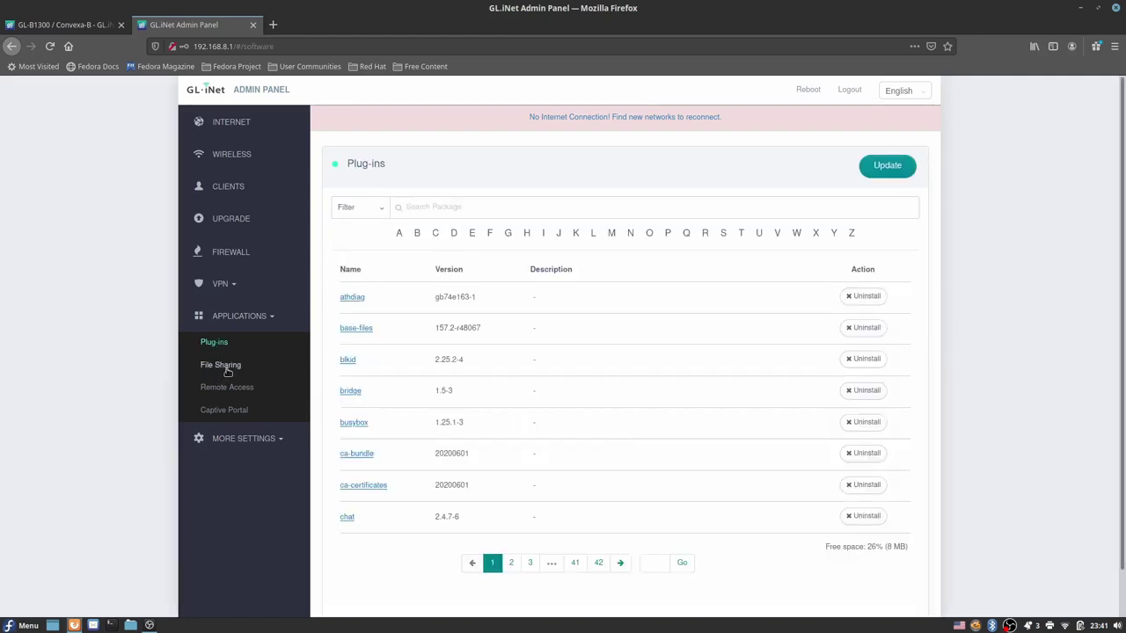
left_click(246, 390)
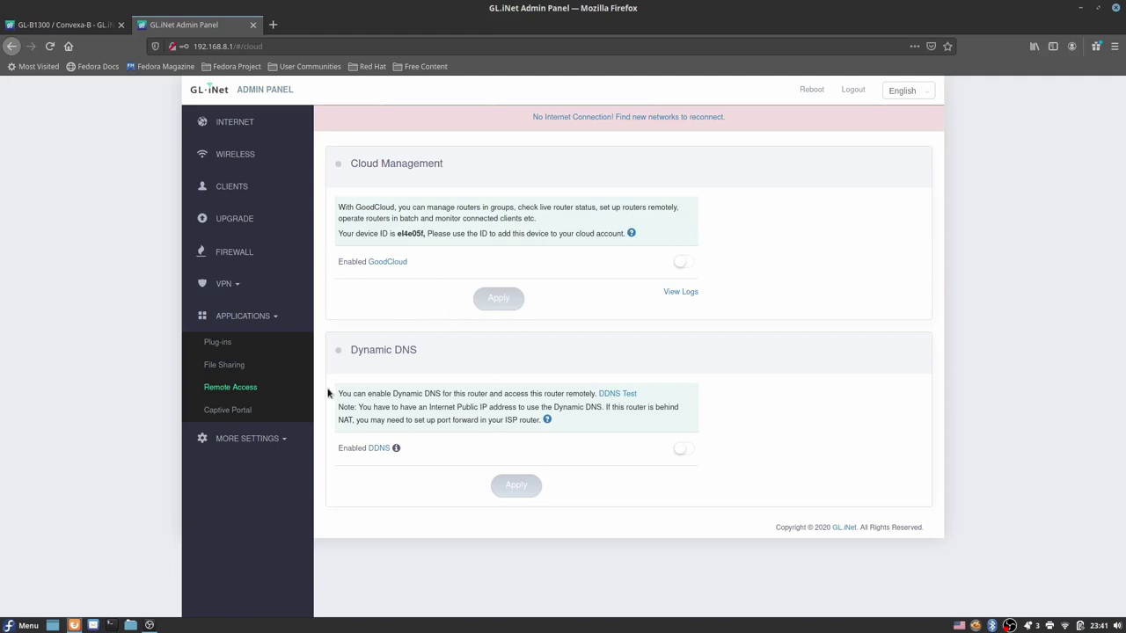
left_click(234, 413)
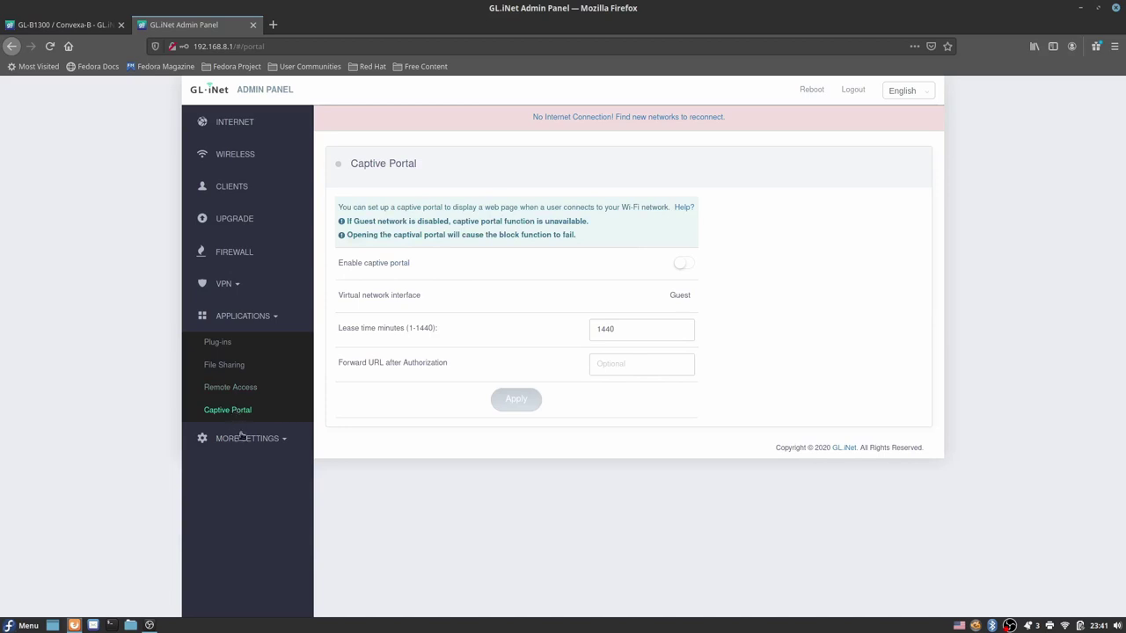
Open the router's advanced LuCI interface, log in as root with the account password, and dismiss the offer to save the login.
left_click(243, 438)
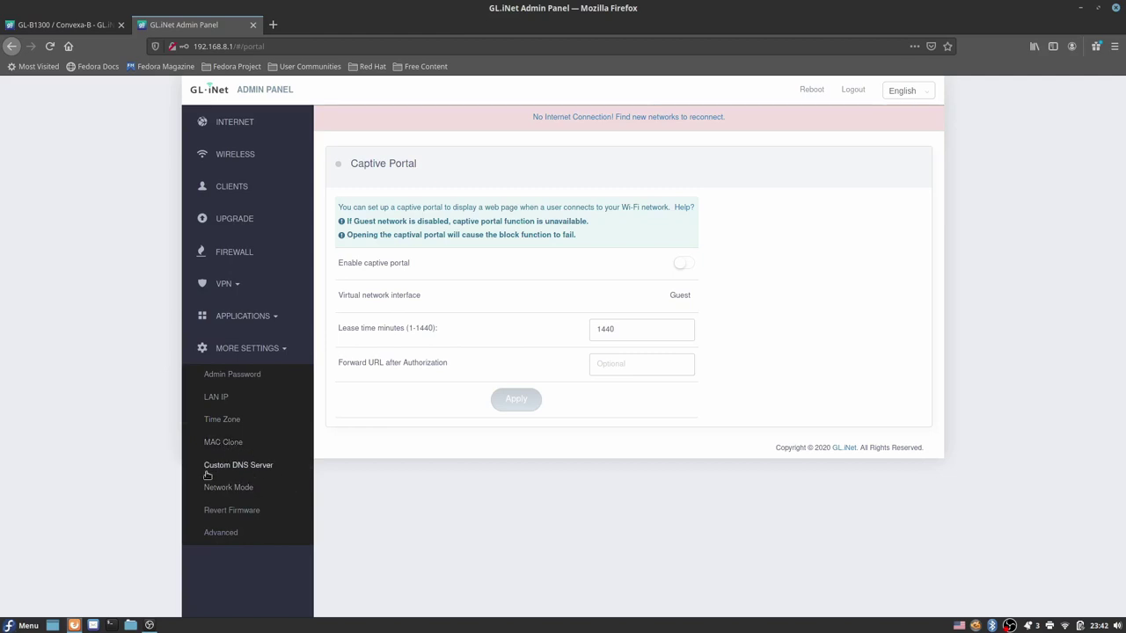
left_click(240, 533)
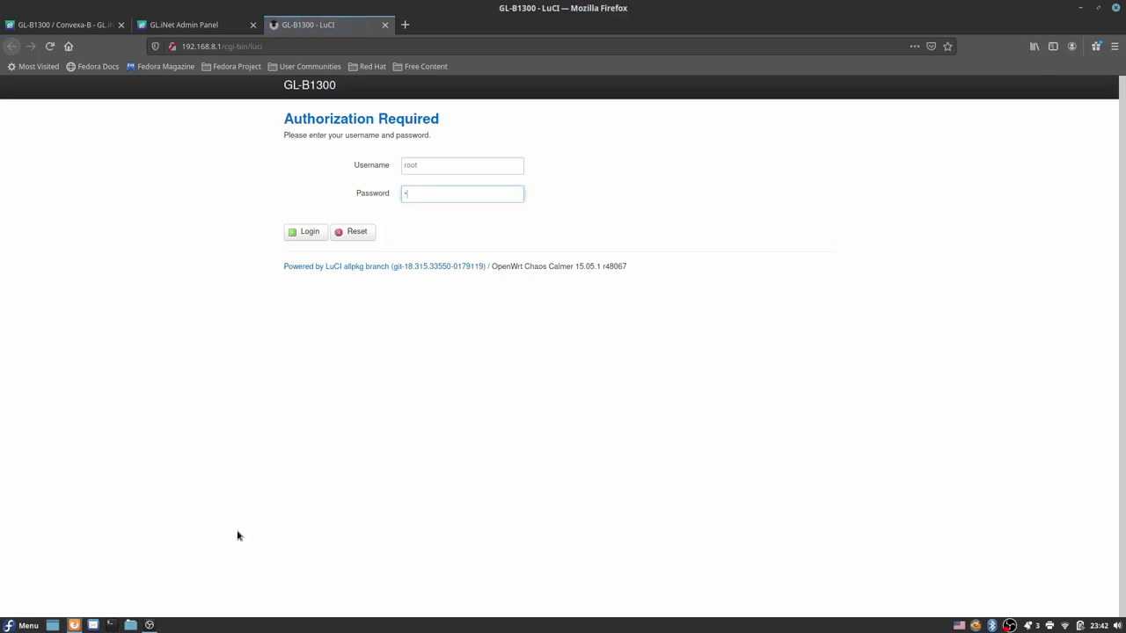
type("•••••••••")
key("Return")
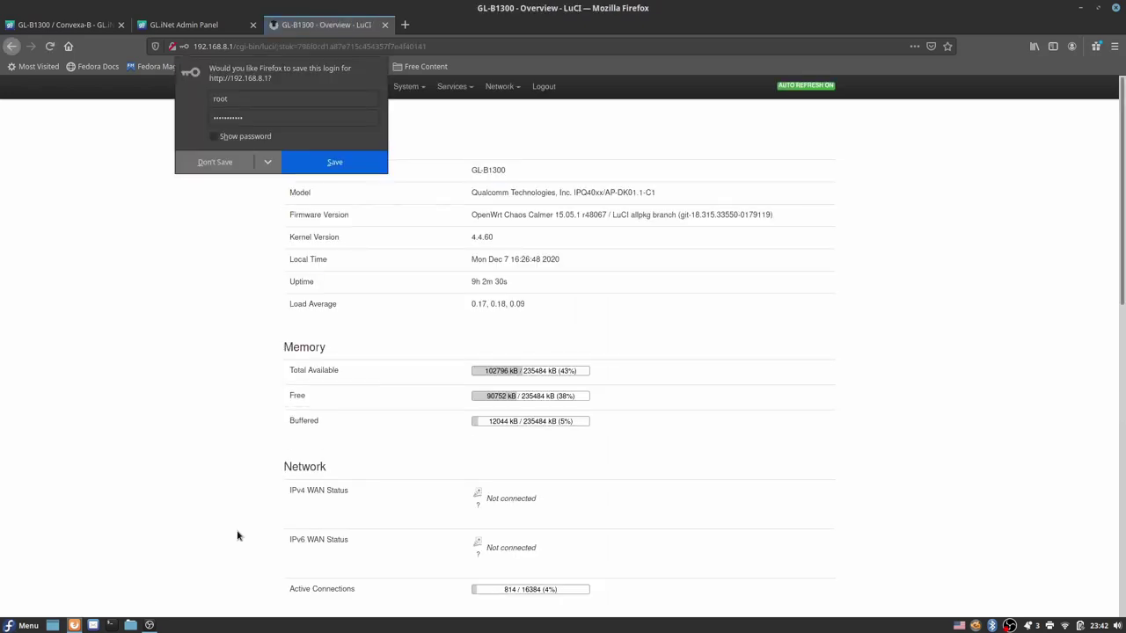
left_click(312, 431)
Review the LuCI status overview, including network status, DHCP leases, wireless networks, associated stations and the OpenWrt version in the footer.
scroll(313, 430, "down", 10)
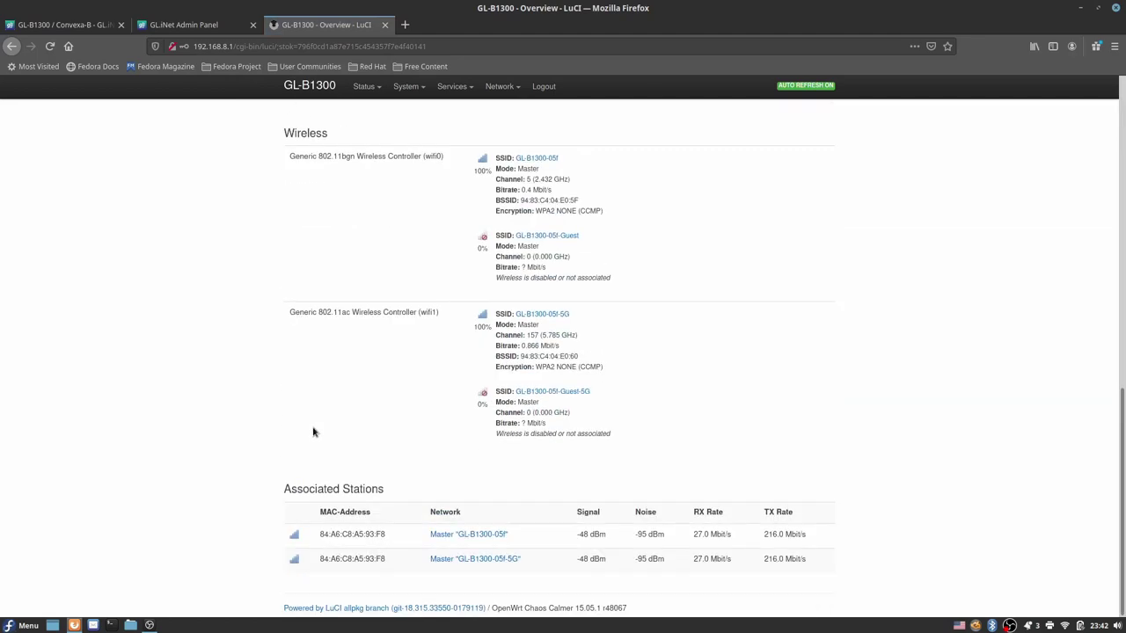
scroll(312, 431, "up", 8)
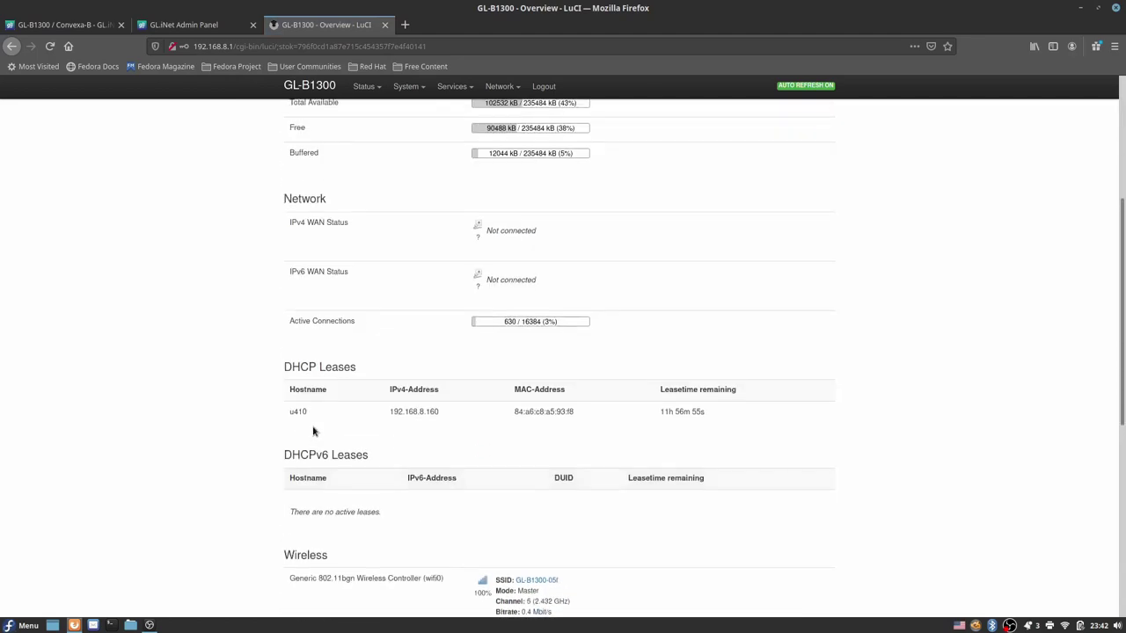
scroll(313, 431, "up", 3)
scroll(593, 477, "down", 8)
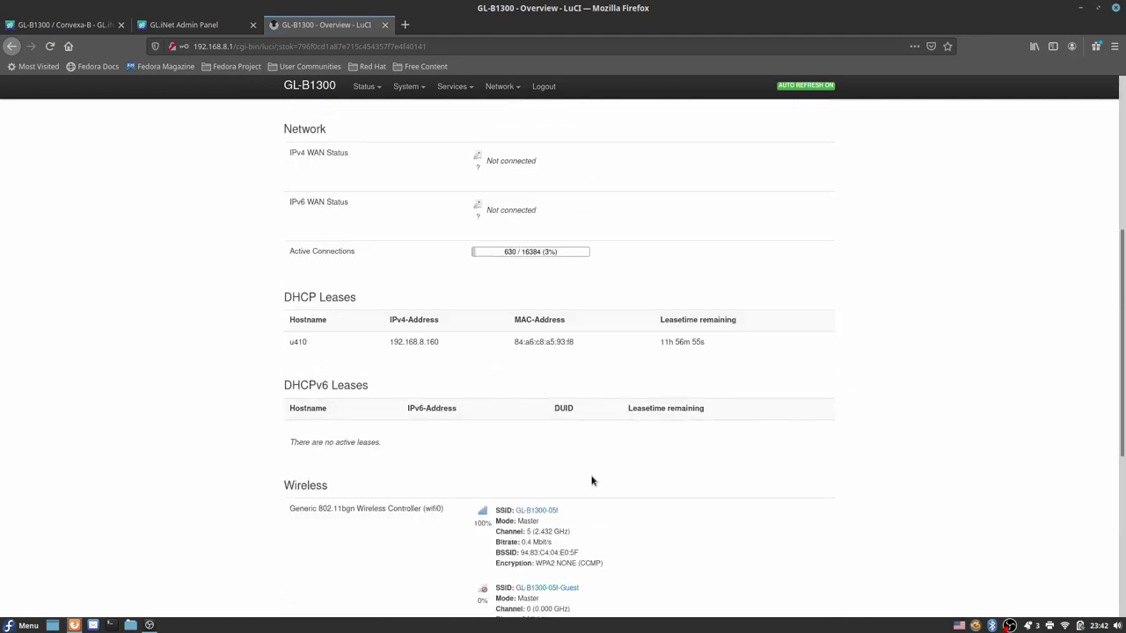
scroll(625, 485, "down", 1)
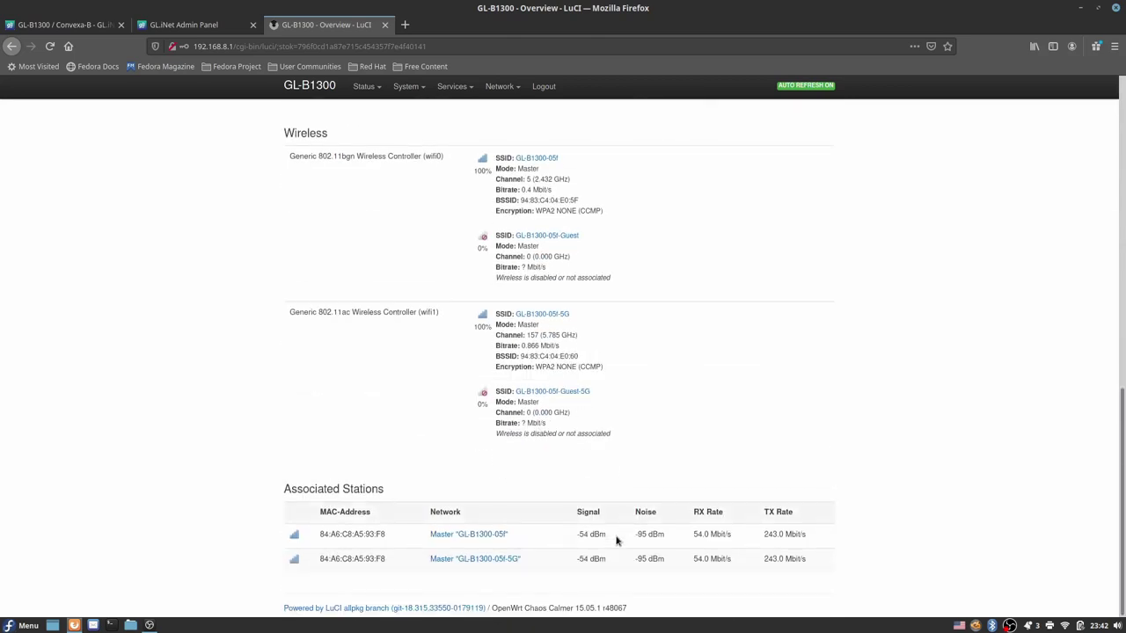
left_click_drag(573, 609, 639, 614)
scroll(412, 528, "up", 10)
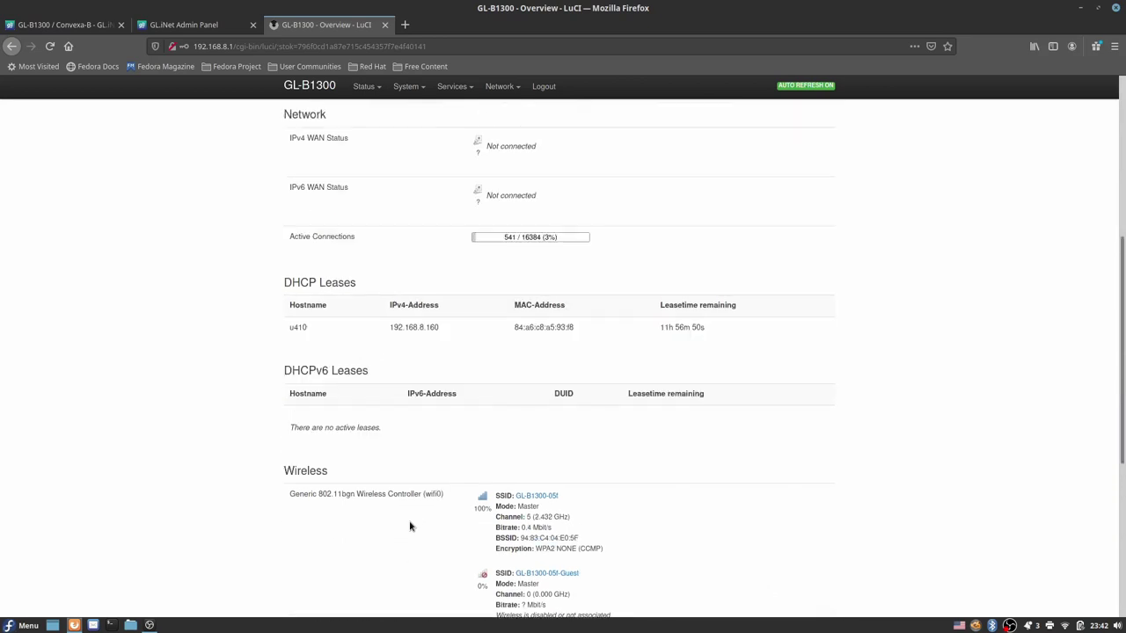
scroll(410, 526, "up", 3)
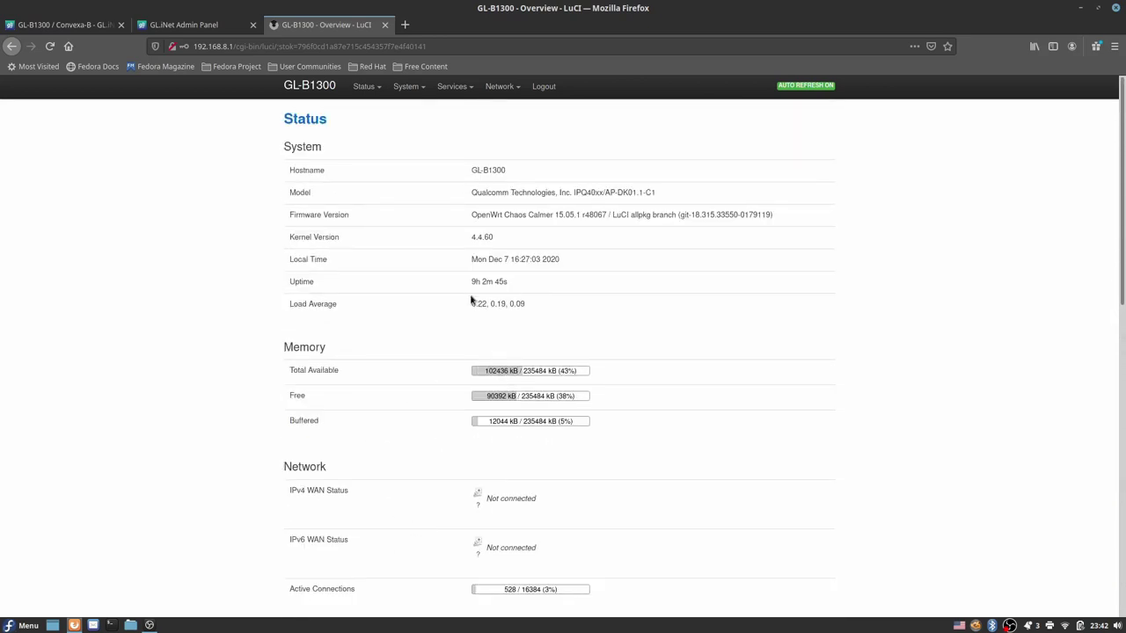
Examine the firmware version and highlight the hardware model in the System section of the status overview.
double_click(523, 215)
left_click_drag(525, 216, 547, 220)
left_click_drag(473, 192, 666, 198)
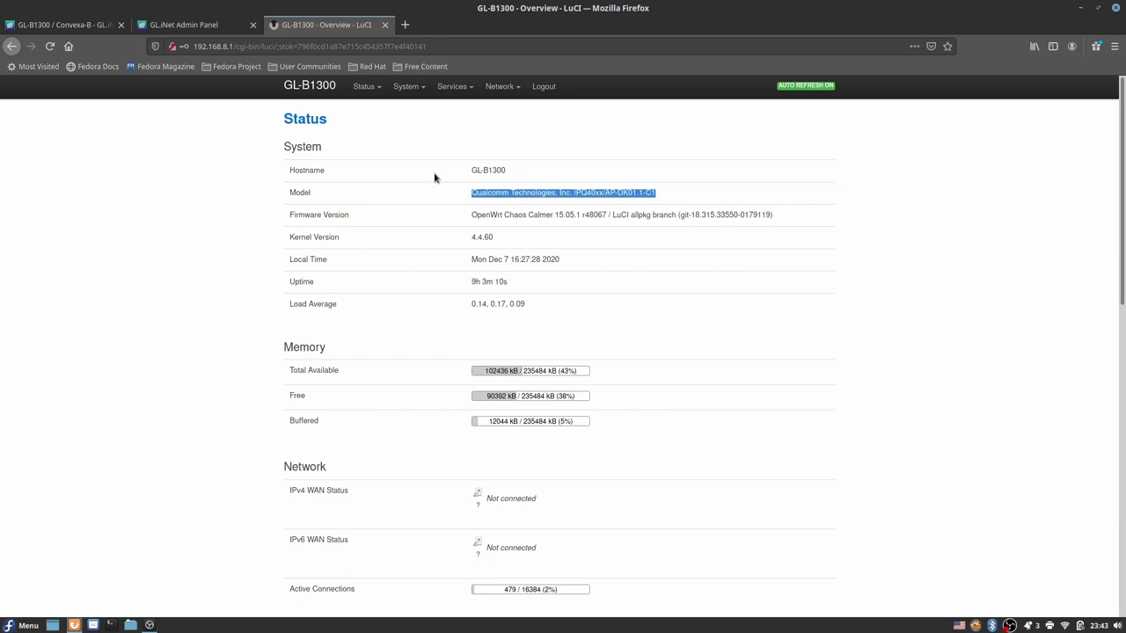